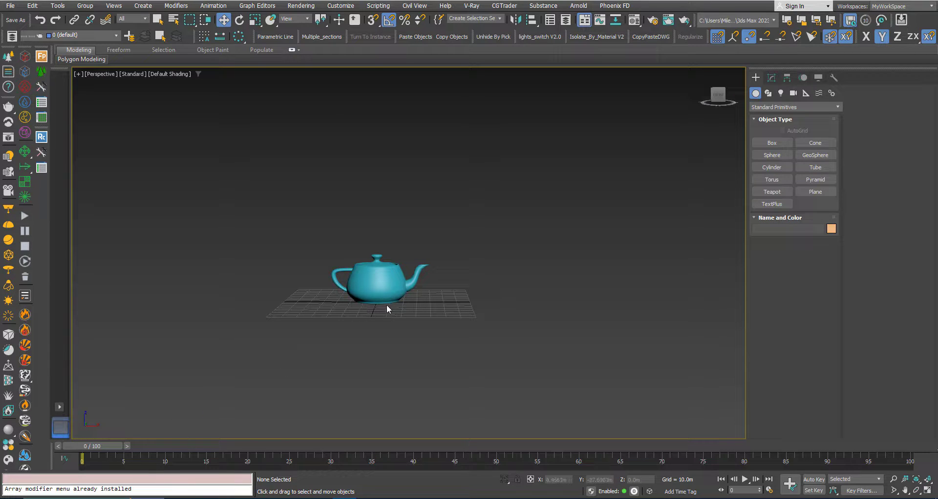
# Step: Select the teapot, then open the Transform Toolbox and dock it beside the viewport
pyautogui.keyDown('alt'); pyautogui.moveTo(374, 285); pyautogui.dragTo(369, 222, button='middle'); pyautogui.keyUp('alt')
pyautogui.click(369, 284)
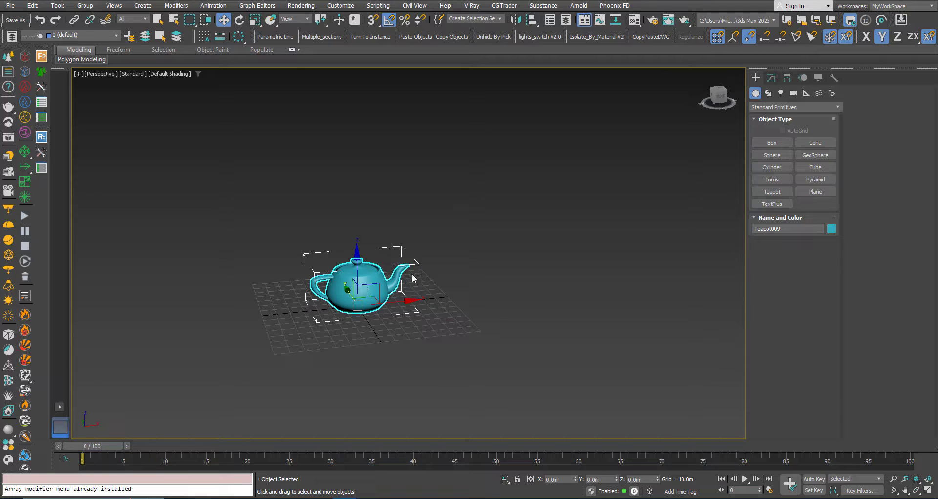
pyautogui.keyDown('alt'); pyautogui.moveTo(366, 277); pyautogui.dragTo(373, 312, button='middle'); pyautogui.keyUp('alt')
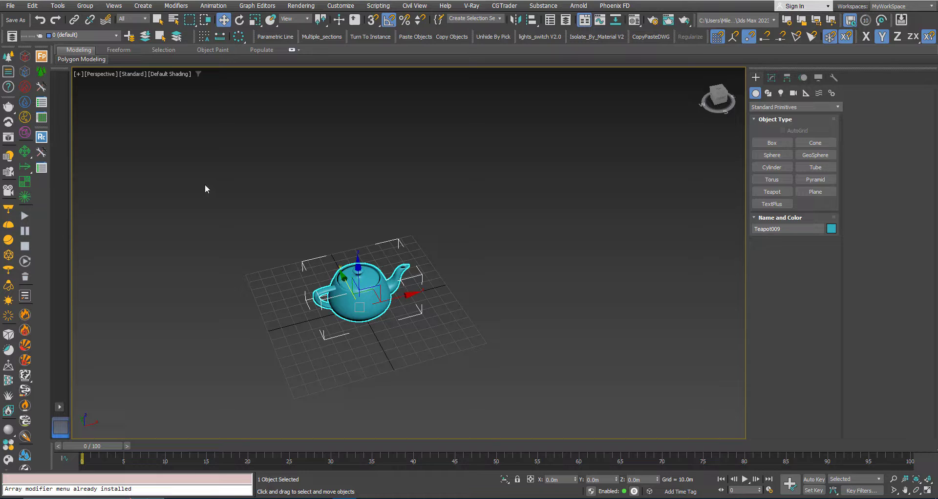
pyautogui.click(32, 7)
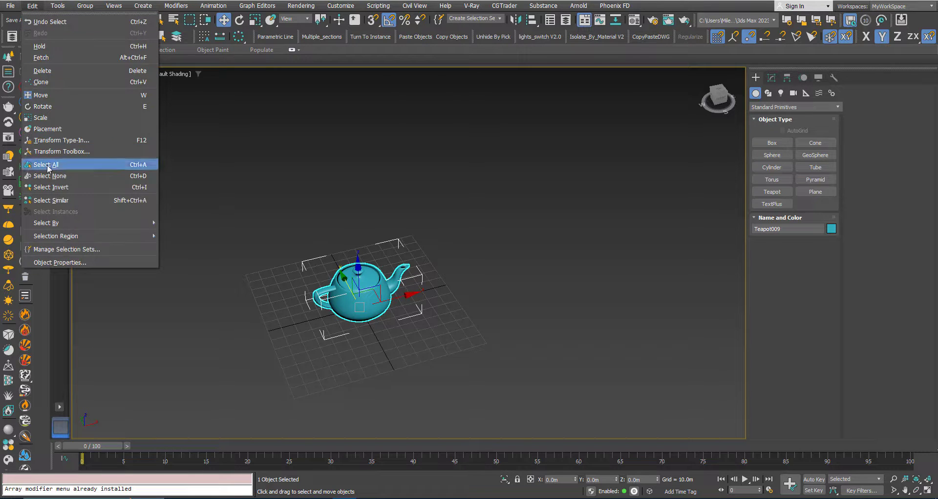
pyautogui.click(61, 151)
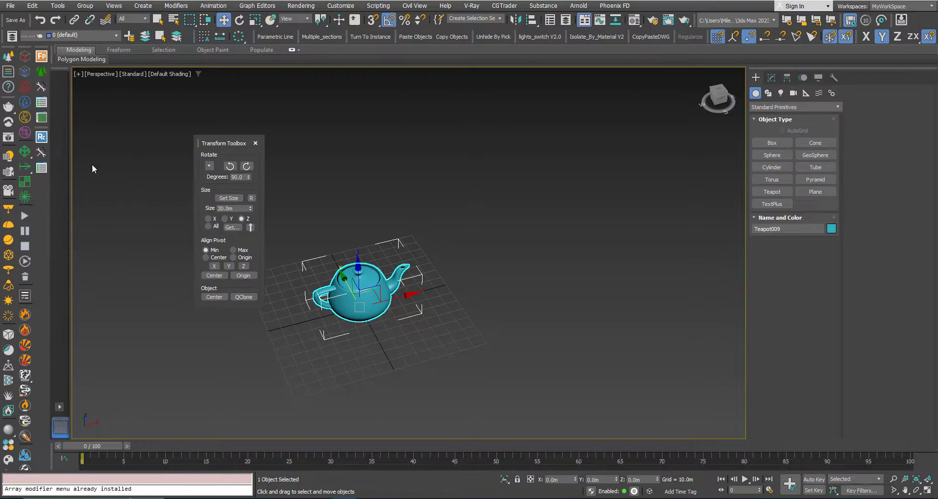
pyautogui.moveTo(212, 146); pyautogui.dragTo(79, 115)
# Step: Quick-clone the teapot four times along positive X from a low front view, making a row of five
pyautogui.keyDown('alt'); pyautogui.moveTo(404, 295); pyautogui.dragTo(353, 241, button='middle'); pyautogui.keyUp('alt')
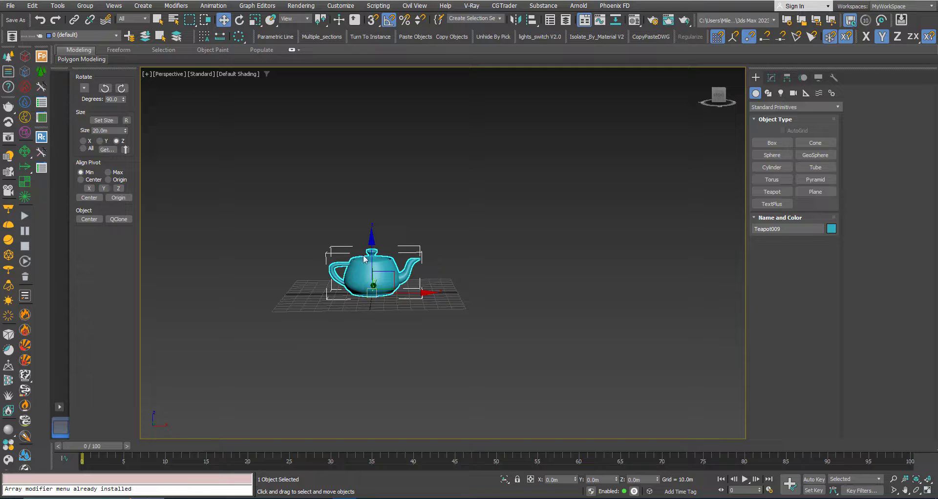
pyautogui.scroll(-2, 384, 270)
pyautogui.scroll(2, 381, 269)
pyautogui.moveTo(379, 268); pyautogui.dragTo(380, 252, button='middle')
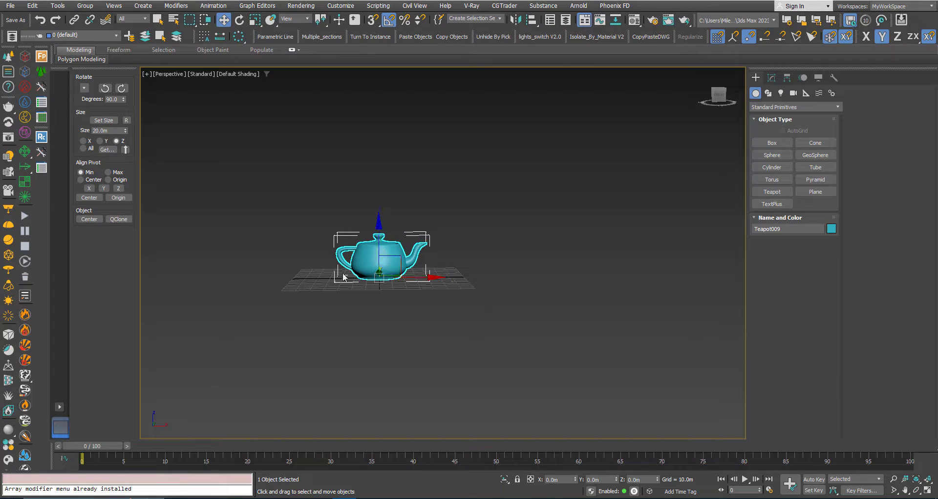
pyautogui.moveTo(388, 265)
pyautogui.keyDown('alt'); pyautogui.mouseDown(button='middle')
pyautogui.moveTo(406, 269)
pyautogui.moveTo(393, 267)
pyautogui.mouseUp(button='middle'); pyautogui.keyUp('alt')
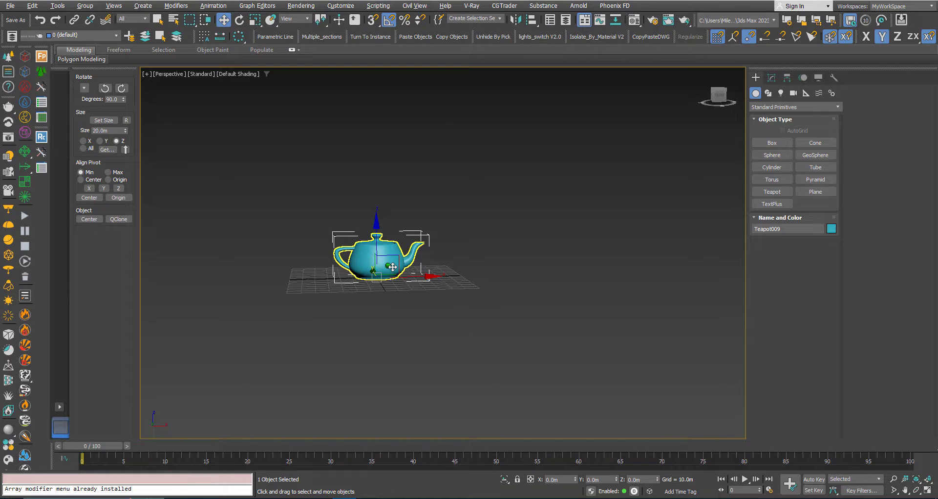
pyautogui.click(119, 219)
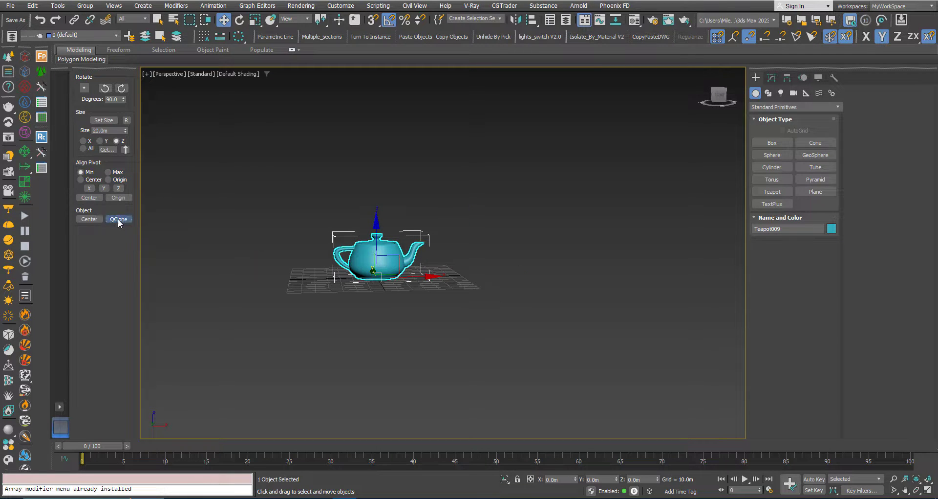
pyautogui.scroll(-2, 235, 259)
pyautogui.keyDown('alt'); pyautogui.moveTo(385, 268); pyautogui.dragTo(383, 291, button='middle'); pyautogui.keyUp('alt')
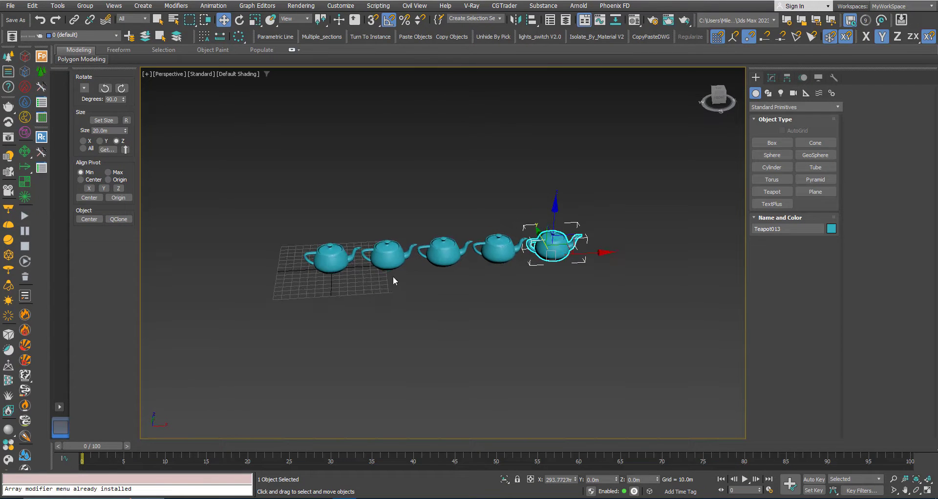
# Step: Select the original teapot and quick-clone it four times along negative X, working from a rear view
pyautogui.keyDown('alt'); pyautogui.moveTo(364, 288); pyautogui.dragTo(365, 258, button='middle'); pyautogui.keyUp('alt')
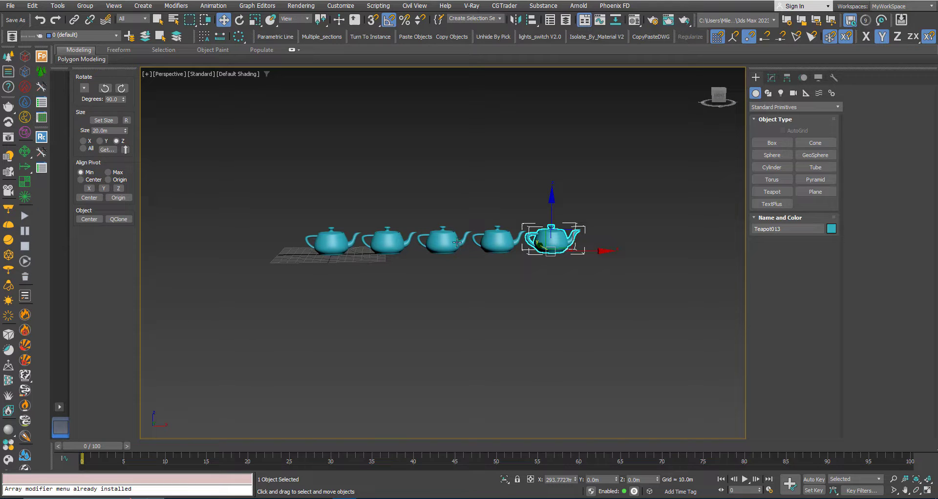
pyautogui.click(334, 242)
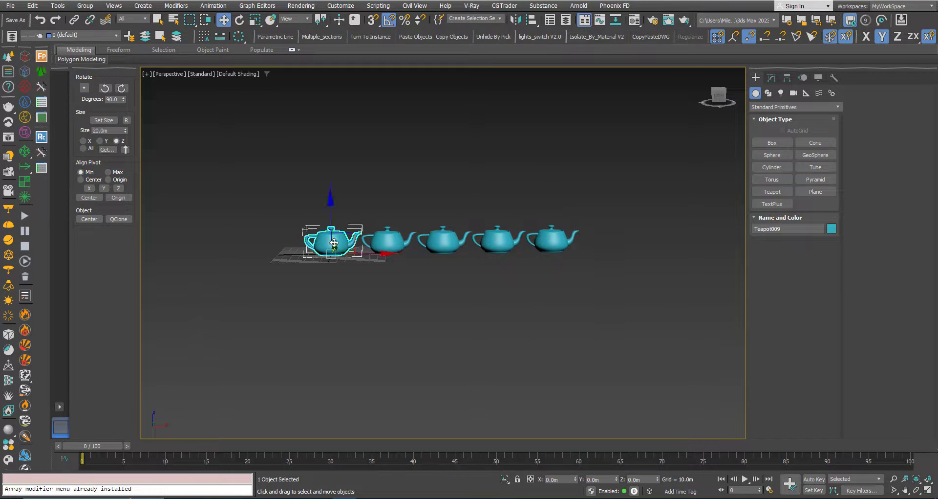
pyautogui.keyDown('alt'); pyautogui.moveTo(334, 242); pyautogui.dragTo(508, 249, button='middle'); pyautogui.keyUp('alt')
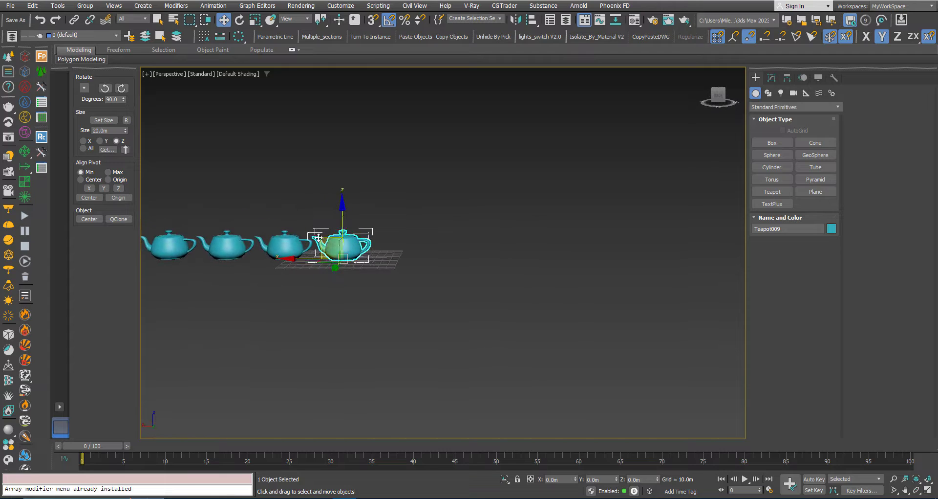
pyautogui.moveTo(318, 238); pyautogui.dragTo(374, 240, button='middle')
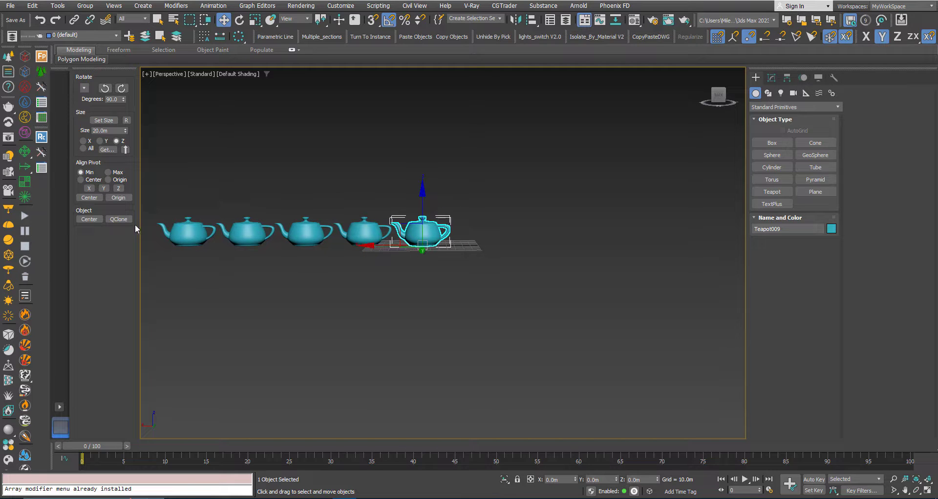
pyautogui.click(120, 220)
pyautogui.click(120, 220)
pyautogui.click(120, 219)
pyautogui.click(120, 220)
# Step: Select all nine teapots and quick-clone the row five times along negative Y from an end-on view
pyautogui.keyDown('alt'); pyautogui.moveTo(450, 235); pyautogui.dragTo(379, 265, button='middle'); pyautogui.keyUp('alt')
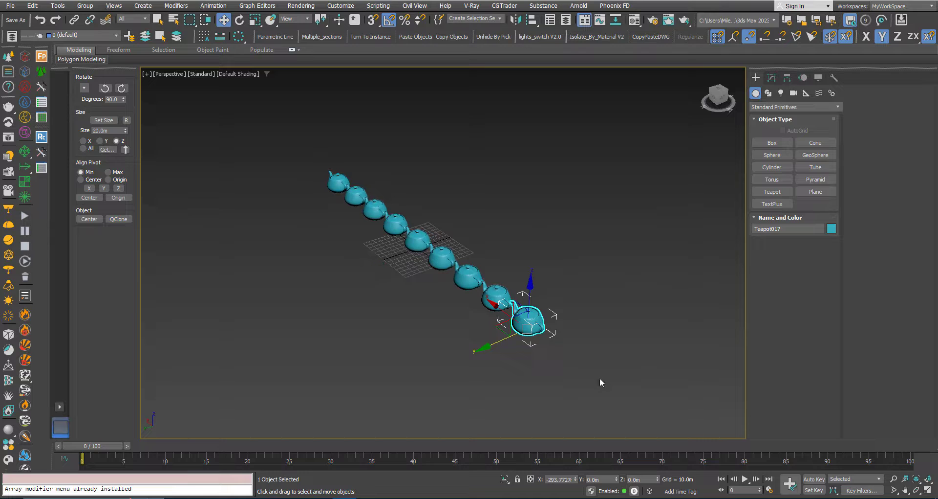
pyautogui.moveTo(295, 174); pyautogui.dragTo(296, 175)
pyautogui.keyDown('alt'); pyautogui.moveTo(411, 272); pyautogui.dragTo(383, 259, button='middle'); pyautogui.keyUp('alt')
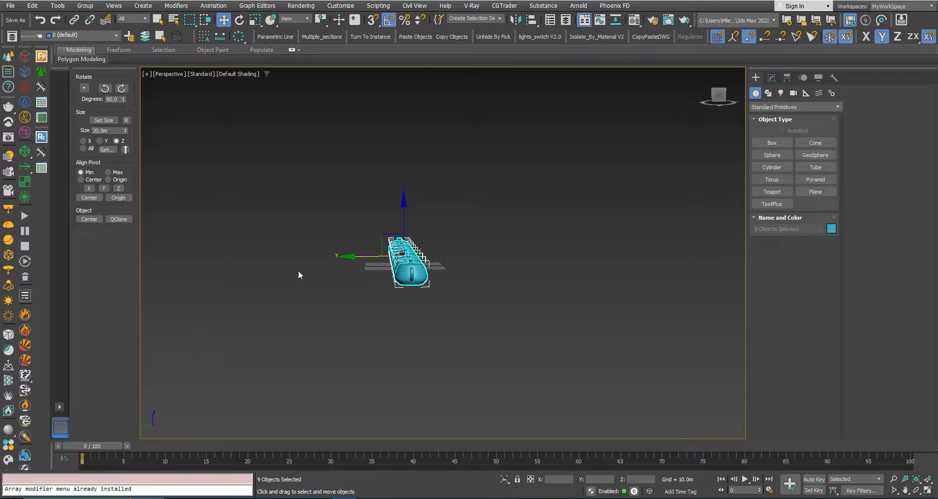
pyautogui.click(117, 219)
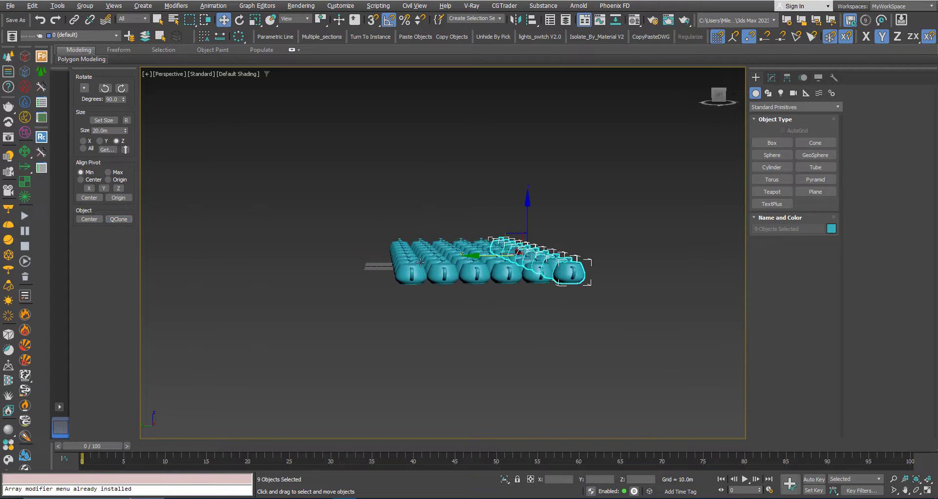
# Step: Select all 54 teapots and quick-clone the layer six times upward from a top-down view
pyautogui.scroll(-6, 447, 304)
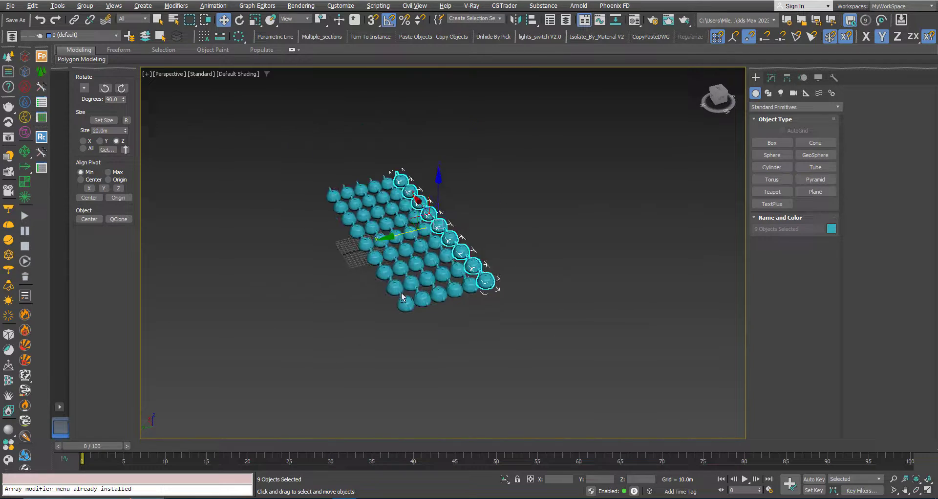
pyautogui.moveTo(460, 276); pyautogui.dragTo(339, 198)
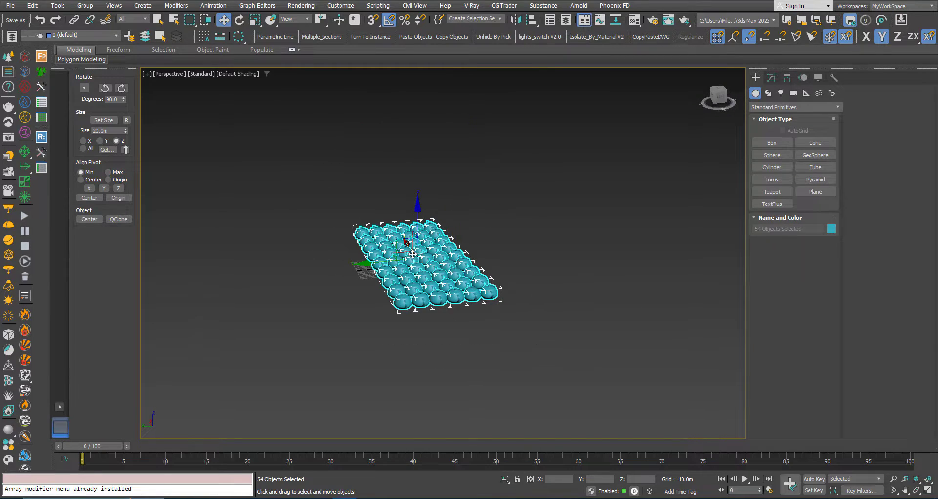
pyautogui.keyDown('alt'); pyautogui.moveTo(413, 256); pyautogui.dragTo(443, 280, button='middle'); pyautogui.keyUp('alt')
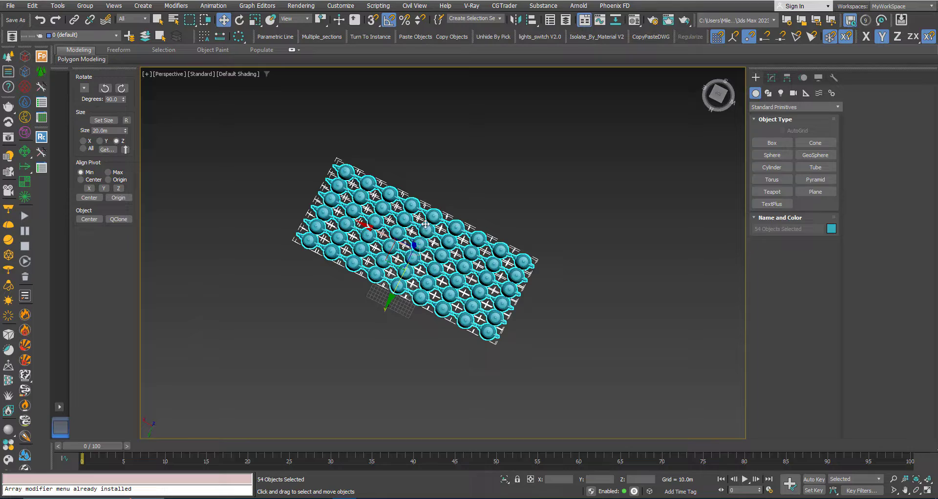
pyautogui.scroll(3, 426, 224)
pyautogui.moveTo(429, 250); pyautogui.dragTo(414, 230, button='middle')
pyautogui.scroll(-4, 410, 232)
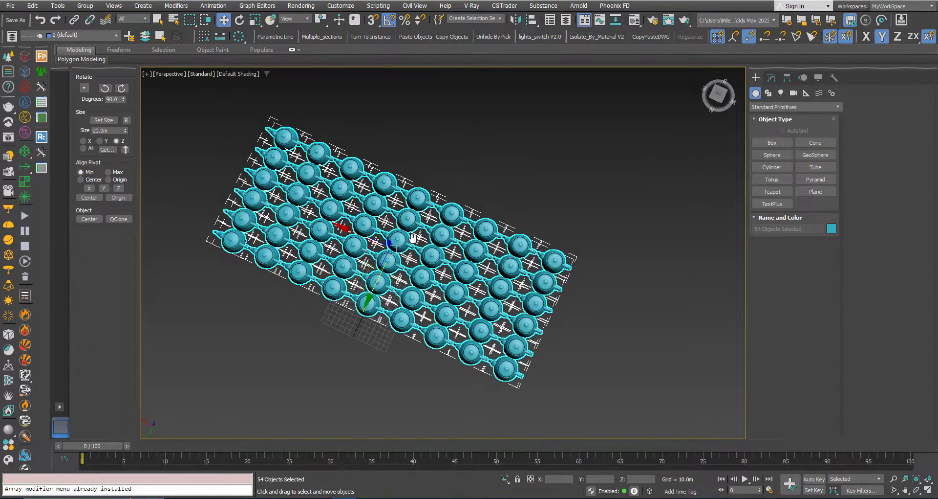
pyautogui.click(118, 219)
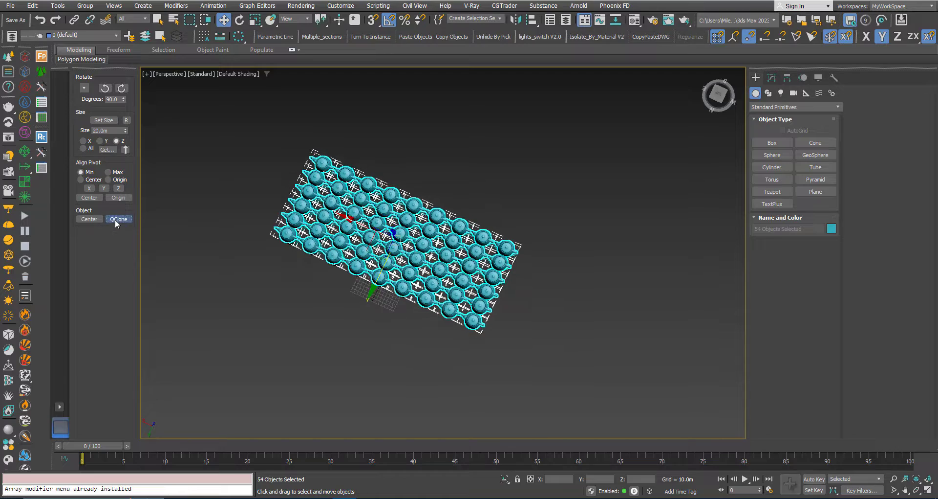
# Step: Select three adjacent bottom-layer teapots starting at the near corner and quick-clone them five times from an underside view
pyautogui.keyDown('alt'); pyautogui.moveTo(338, 215); pyautogui.dragTo(315, 166, button='middle'); pyautogui.keyUp('alt')
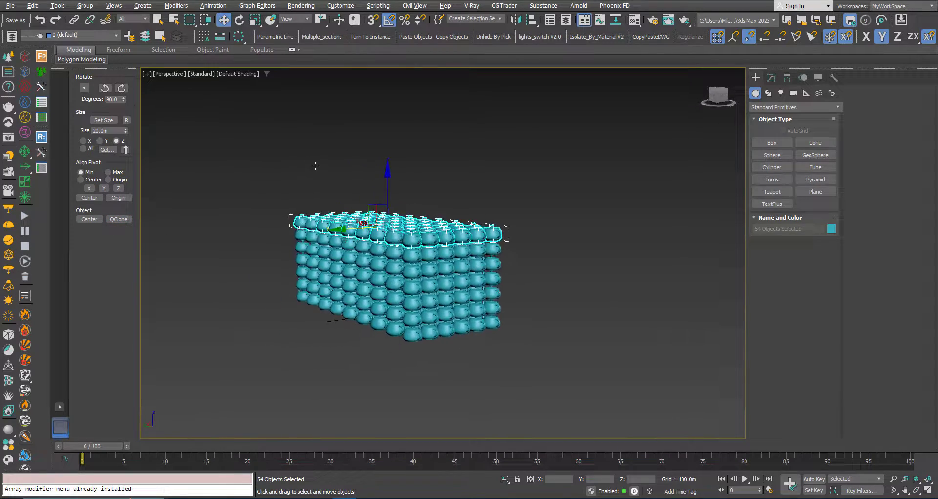
pyautogui.click(412, 336)
pyautogui.scroll(3, 416, 340)
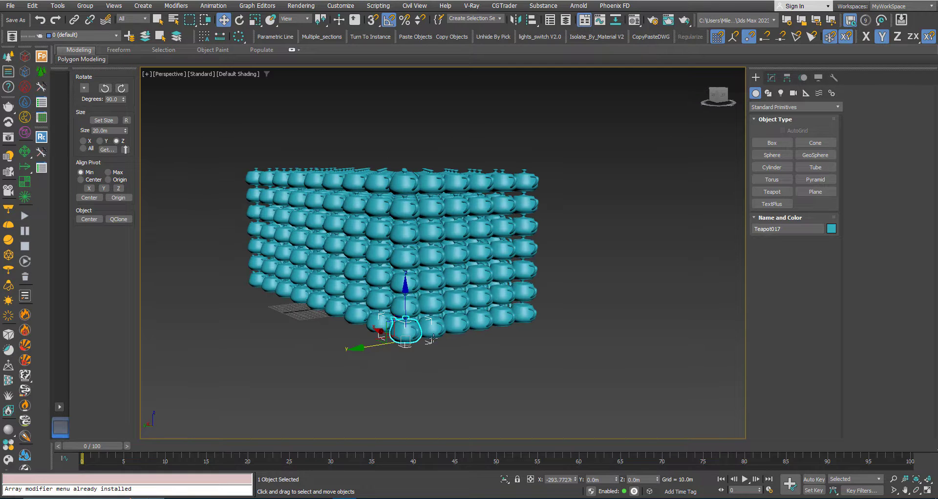
pyautogui.keyDown('ctrl'); pyautogui.click(431, 325); pyautogui.keyUp('ctrl')
pyautogui.keyDown('ctrl'); pyautogui.click(459, 325); pyautogui.keyUp('ctrl')
pyautogui.keyDown('alt'); pyautogui.moveTo(416, 303); pyautogui.dragTo(397, 151, button='middle'); pyautogui.keyUp('alt')
pyautogui.scroll(-2, 398, 153)
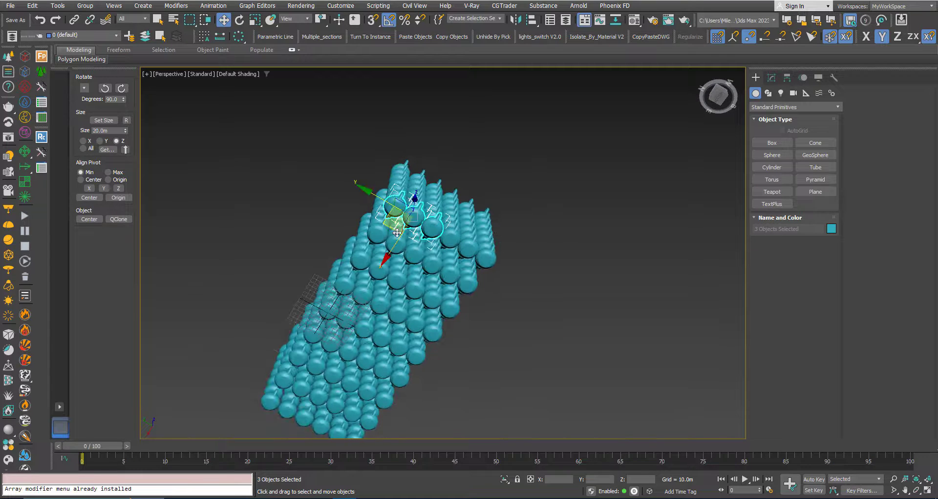
pyautogui.keyDown('alt'); pyautogui.moveTo(403, 240); pyautogui.dragTo(402, 234, button='middle'); pyautogui.keyUp('alt')
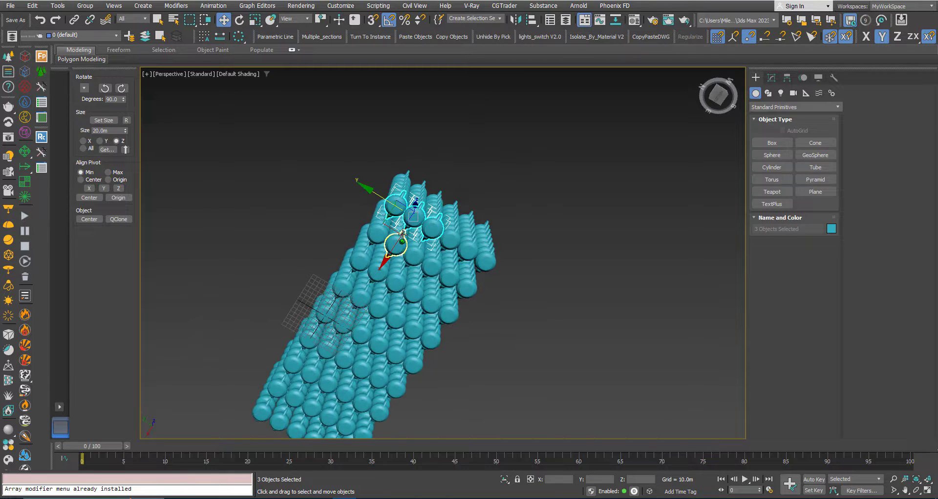
pyautogui.click(113, 221)
pyautogui.click(113, 221)
pyautogui.click(113, 220)
pyautogui.click(113, 221)
pyautogui.click(116, 221)
pyautogui.moveTo(355, 215)
pyautogui.keyDown('alt'); pyautogui.mouseDown(button='middle')
pyautogui.moveTo(389, 279)
pyautogui.moveTo(388, 303)
pyautogui.moveTo(362, 318)
pyautogui.moveTo(363, 392)
pyautogui.mouseUp(button='middle'); pyautogui.keyUp('alt')
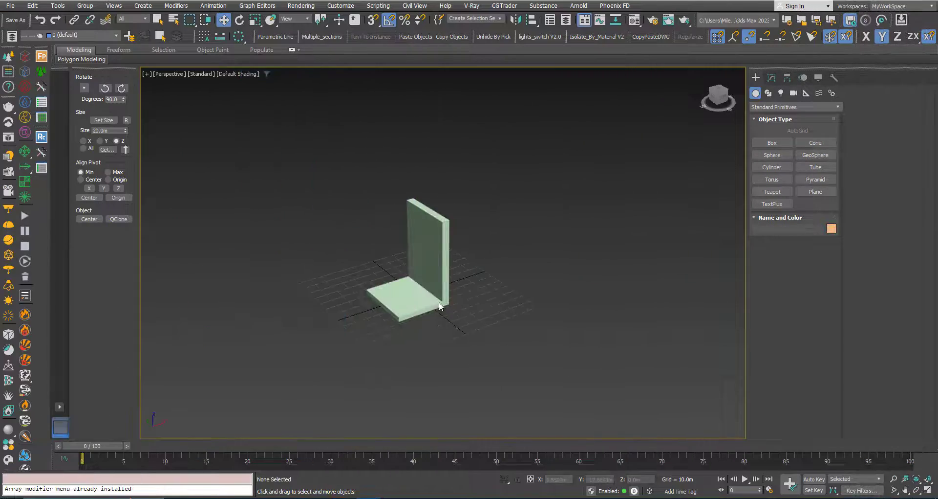
# Step: Select the L-shaped box and quick-clone it four times along positive X from a low front view
pyautogui.keyDown('alt'); pyautogui.moveTo(416, 313); pyautogui.dragTo(431, 282, button='middle'); pyautogui.keyUp('alt')
pyautogui.click(432, 269)
pyautogui.keyDown('alt'); pyautogui.moveTo(350, 295); pyautogui.dragTo(406, 288, button='middle'); pyautogui.keyUp('alt')
pyautogui.click(116, 221)
pyautogui.click(115, 220)
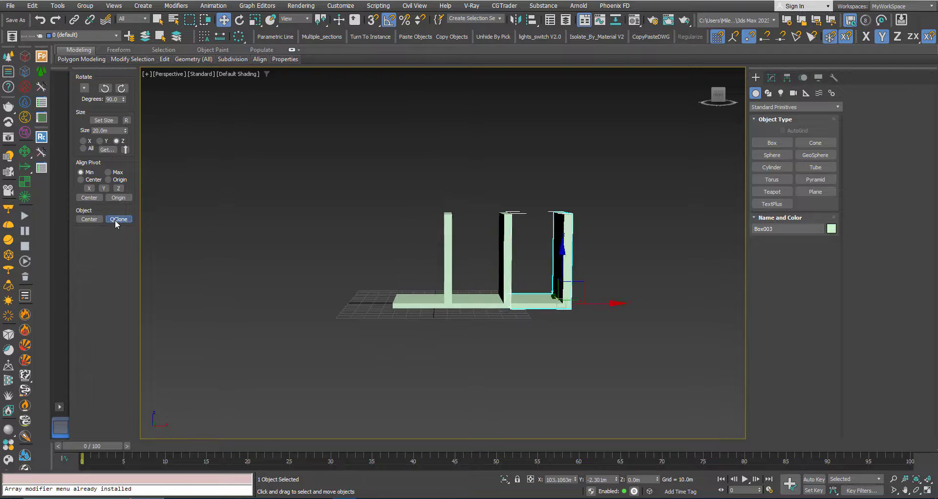
pyautogui.click(115, 220)
pyautogui.click(115, 220)
# Step: Select all five L-shaped boxes and quick-clone the row five times upward from a top-down view
pyautogui.scroll(-3, 307, 285)
pyautogui.keyDown('alt'); pyautogui.moveTo(413, 292); pyautogui.dragTo(429, 354, button='middle'); pyautogui.keyUp('alt')
pyautogui.moveTo(591, 365); pyautogui.dragTo(341, 201)
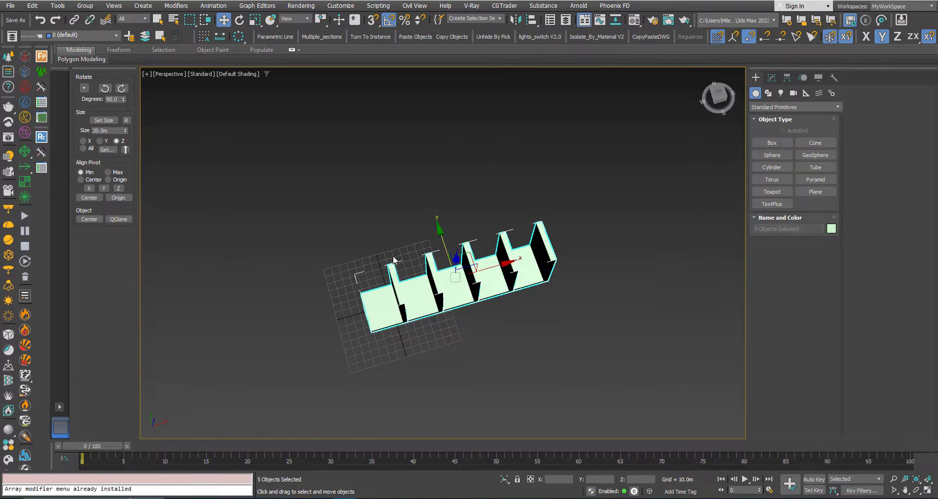
pyautogui.keyDown('alt'); pyautogui.moveTo(426, 266); pyautogui.dragTo(427, 289, button='middle'); pyautogui.keyUp('alt')
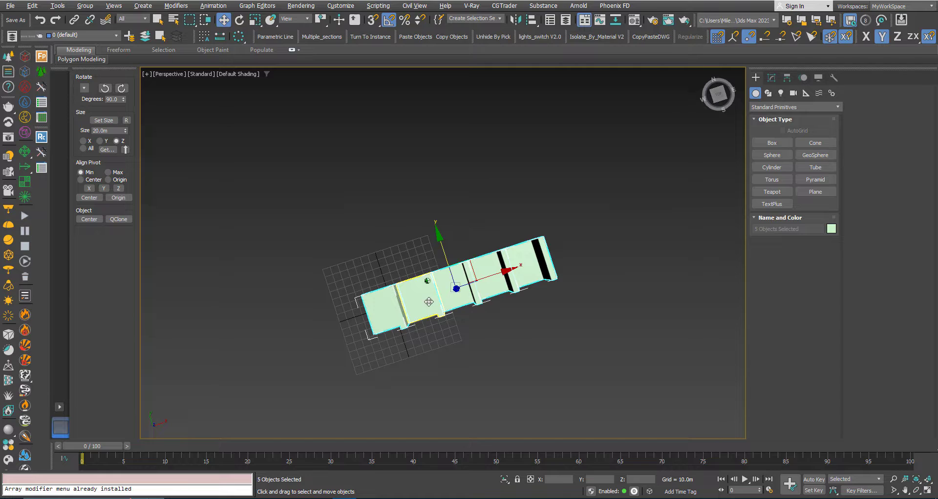
pyautogui.click(115, 220)
pyautogui.click(116, 220)
pyautogui.click(116, 220)
pyautogui.click(116, 220)
pyautogui.click(115, 219)
pyautogui.scroll(-2, 420, 280)
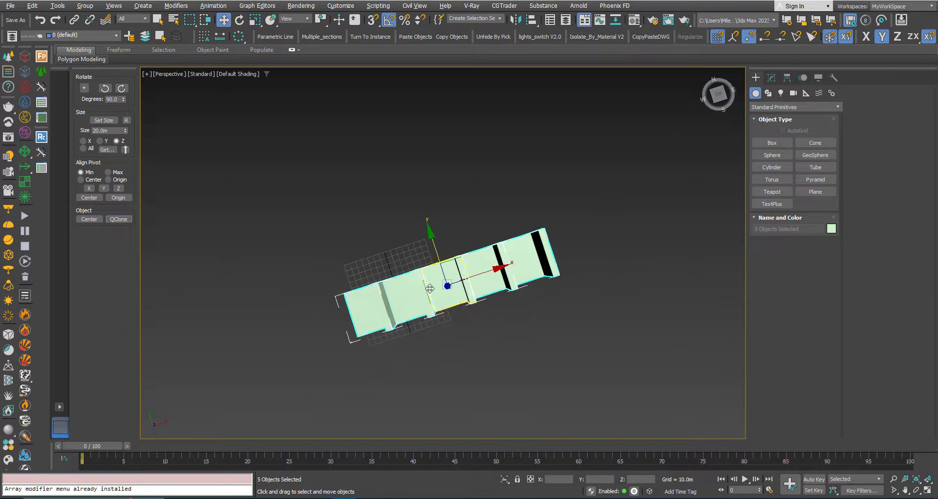
# Step: Select all 30 L-shaped boxes and quick-clone the wall repeatedly along negative Y from an end-on view
pyautogui.keyDown('alt'); pyautogui.moveTo(430, 288); pyautogui.dragTo(448, 137, button='middle'); pyautogui.keyUp('alt')
pyautogui.scroll(-3, 411, 152)
pyautogui.keyDown('alt'); pyautogui.moveTo(415, 193); pyautogui.dragTo(444, 154, button='middle'); pyautogui.keyUp('alt')
pyautogui.moveTo(439, 263); pyautogui.dragTo(330, 99)
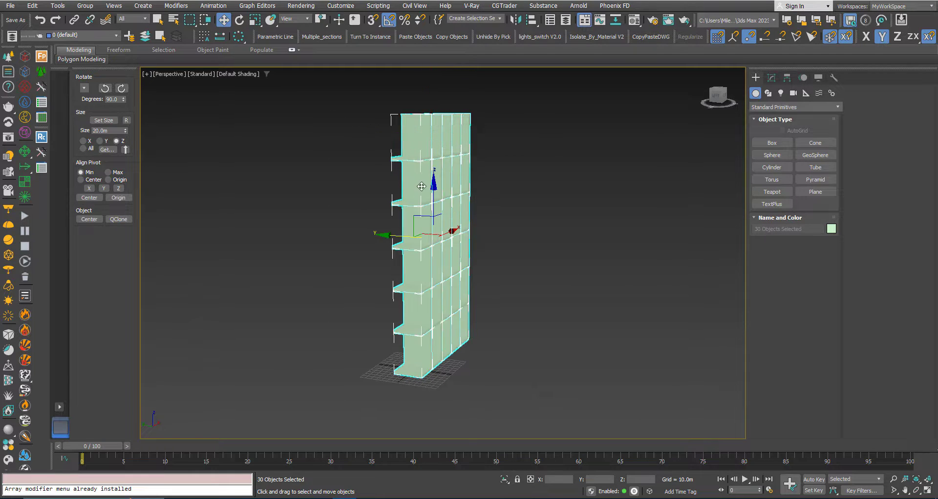
pyautogui.keyDown('alt'); pyautogui.moveTo(422, 187); pyautogui.dragTo(443, 178, button='middle'); pyautogui.keyUp('alt')
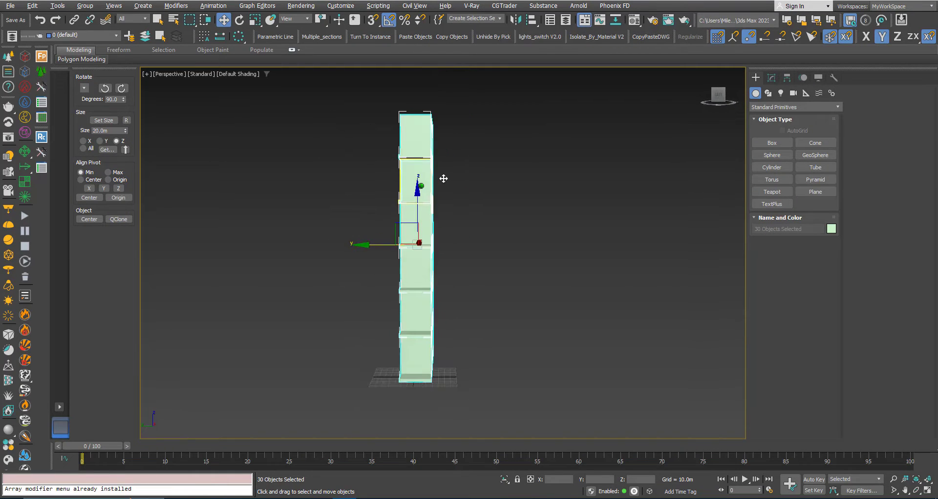
pyautogui.click(117, 219)
pyautogui.click(320, 253)
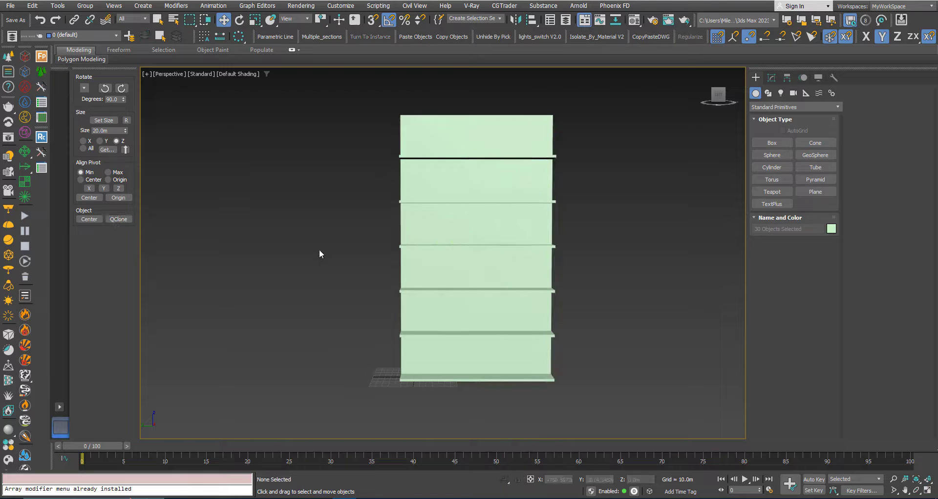
pyautogui.keyDown('alt'); pyautogui.moveTo(319, 253); pyautogui.dragTo(388, 293, button='middle'); pyautogui.keyUp('alt')
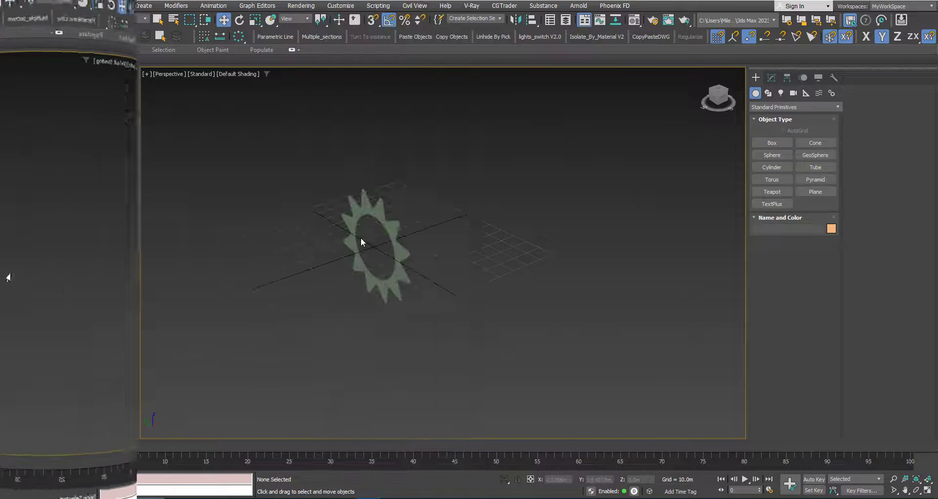
# Step: Select the gear ring and quick-clone it six times along negative Y from a low, face-on view
pyautogui.keyDown('alt'); pyautogui.moveTo(360, 237); pyautogui.dragTo(402, 221, button='middle'); pyautogui.keyUp('alt')
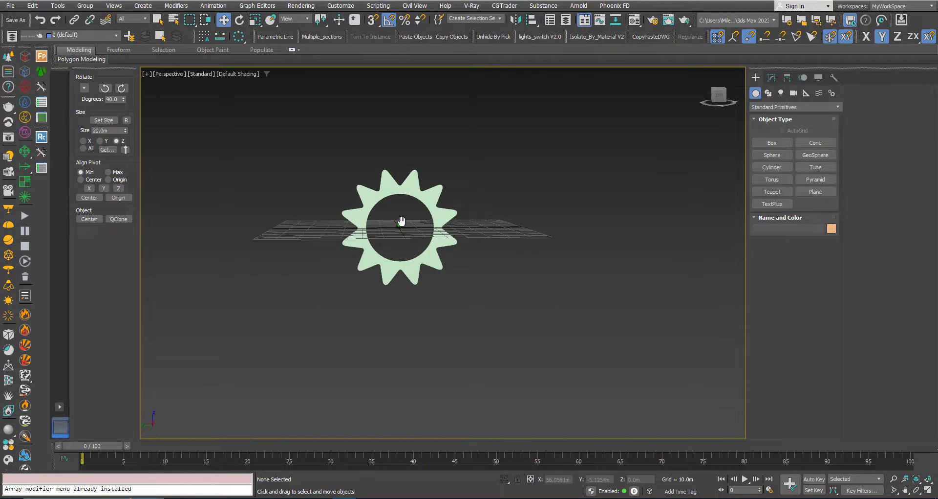
pyautogui.click(435, 252)
pyautogui.click(118, 219)
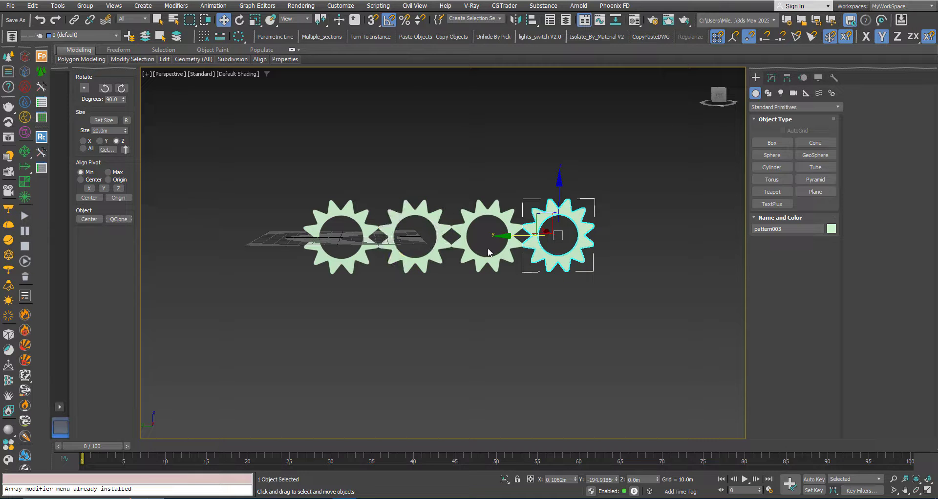
pyautogui.scroll(2, 423, 230)
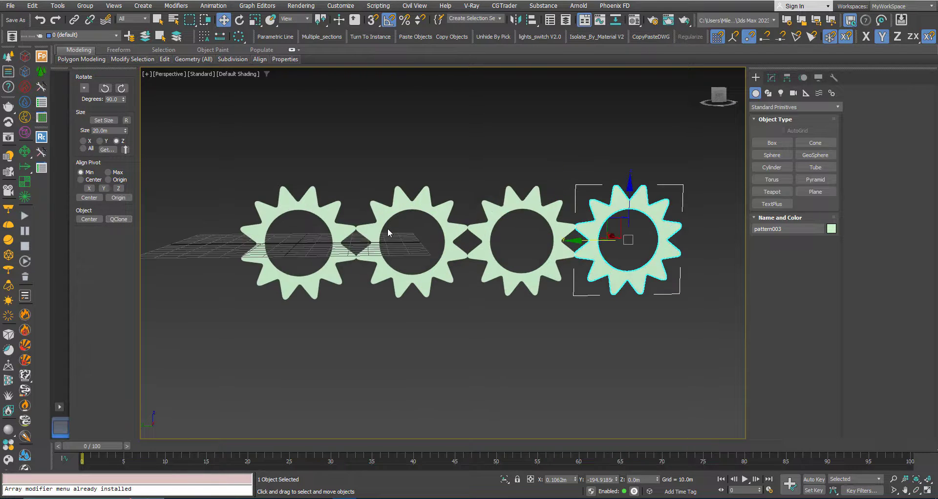
pyautogui.scroll(-2, 390, 237)
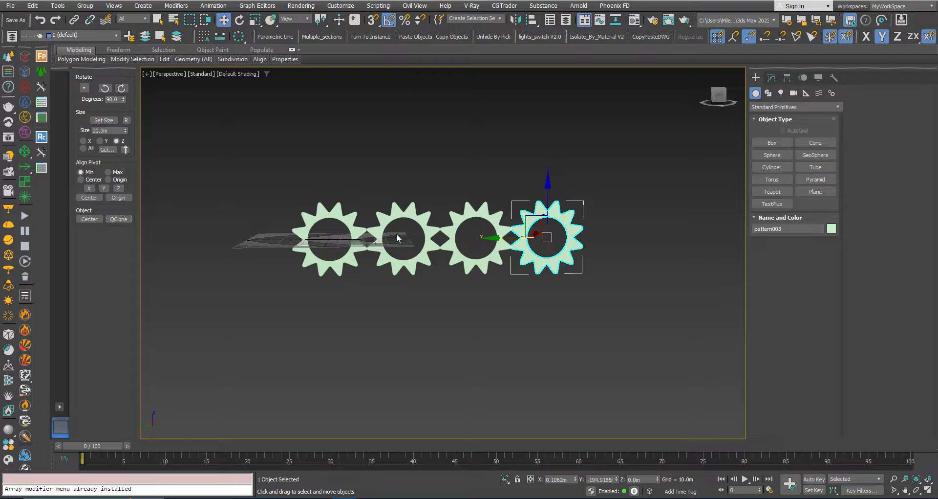
pyautogui.scroll(-2, 234, 249)
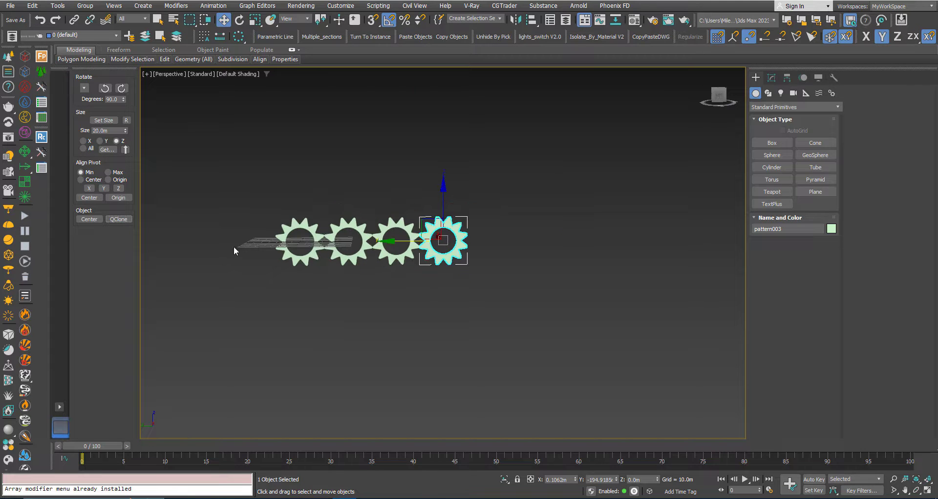
pyautogui.click(121, 219)
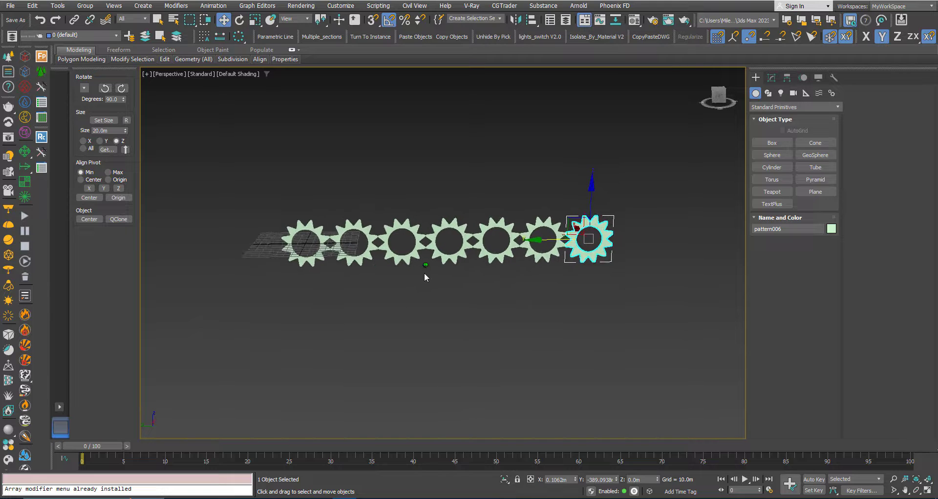
# Step: Select all seven gear rings and quick-clone the row six times upward from a top-down view
pyautogui.moveTo(223, 191); pyautogui.dragTo(222, 191)
pyautogui.keyDown('alt'); pyautogui.moveTo(386, 259); pyautogui.dragTo(379, 319, button='middle'); pyautogui.keyUp('alt')
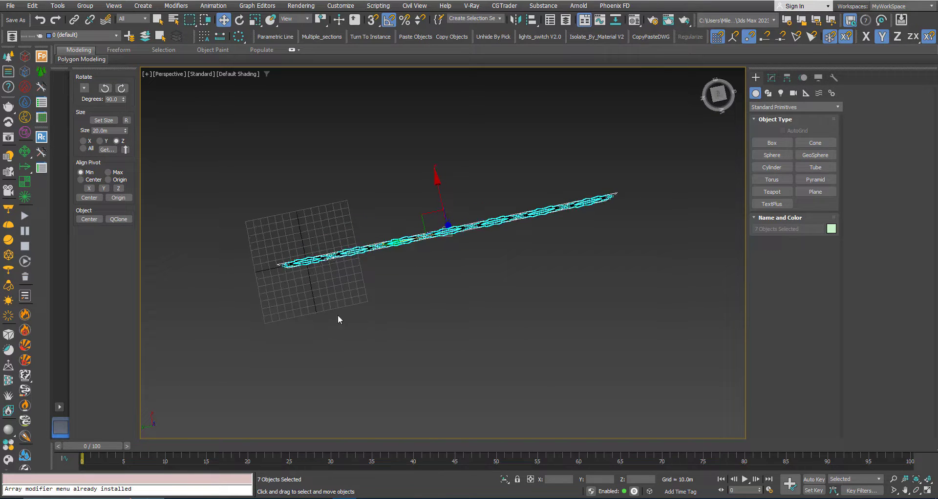
pyautogui.click(117, 220)
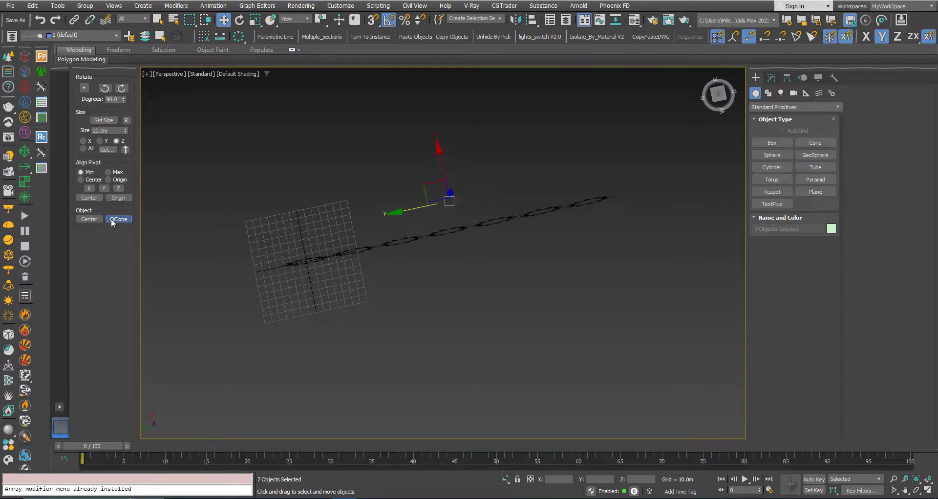
pyautogui.moveTo(334, 314)
pyautogui.keyDown('alt'); pyautogui.mouseDown(button='middle')
pyautogui.moveTo(344, 229)
pyautogui.moveTo(321, 174)
pyautogui.moveTo(229, 223)
pyautogui.mouseUp(button='middle'); pyautogui.keyUp('alt')
pyautogui.scroll(-3, 342, 220)
pyautogui.click(229, 224)
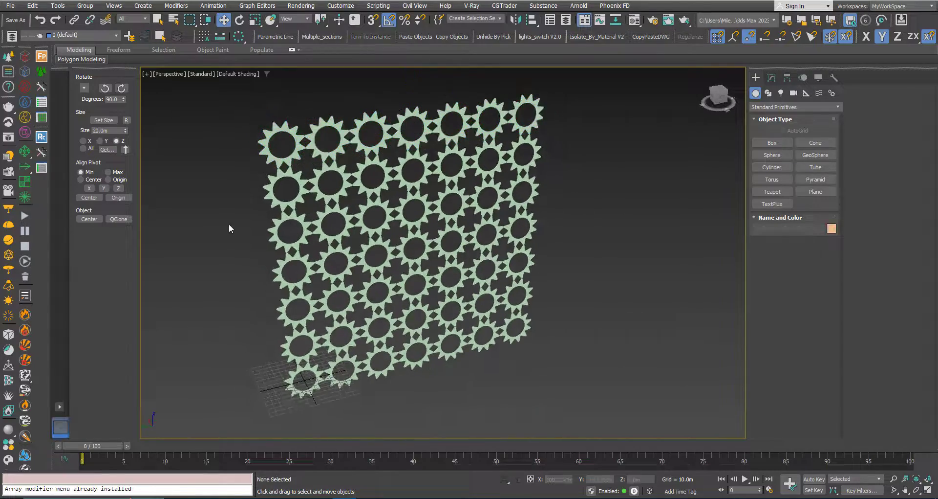
pyautogui.scroll(3, 320, 134)
pyautogui.scroll(-3, 329, 158)
pyautogui.moveTo(356, 219)
pyautogui.keyDown('alt'); pyautogui.mouseDown(button='middle')
pyautogui.moveTo(371, 215)
pyautogui.moveTo(363, 217)
pyautogui.mouseUp(button='middle'); pyautogui.keyUp('alt')
pyautogui.scroll(-4, 362, 221)
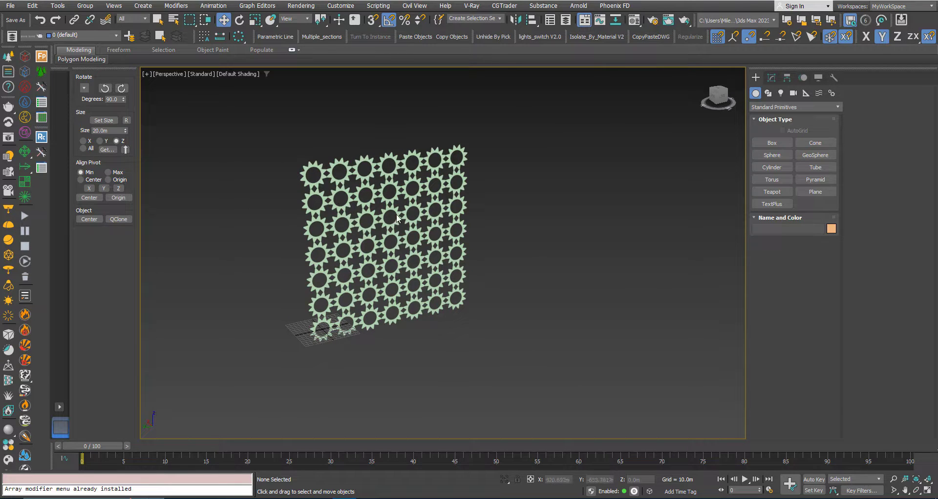
pyautogui.scroll(2, 395, 212)
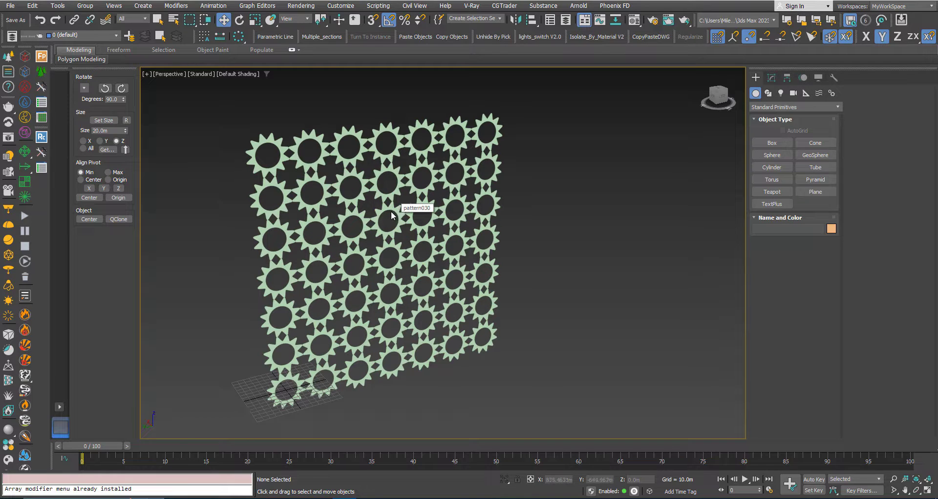